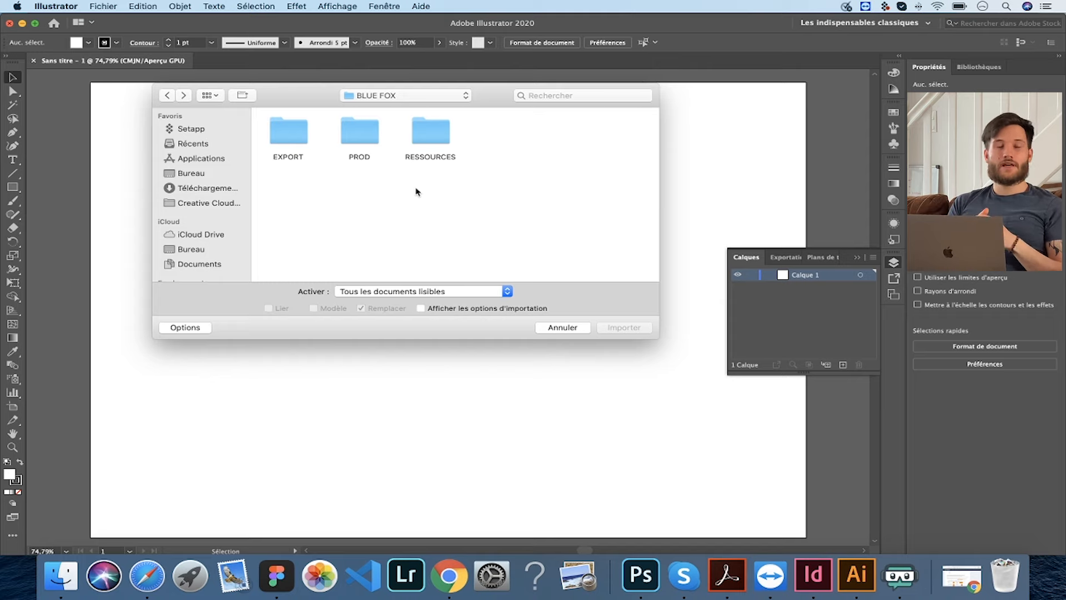
Step: Open the RESSOURCES folder and preview the sketch photos IMG-0153 (1).jpg and IMG-0152.jpg
{"action": "double_click", "coordinate": [439, 138]}
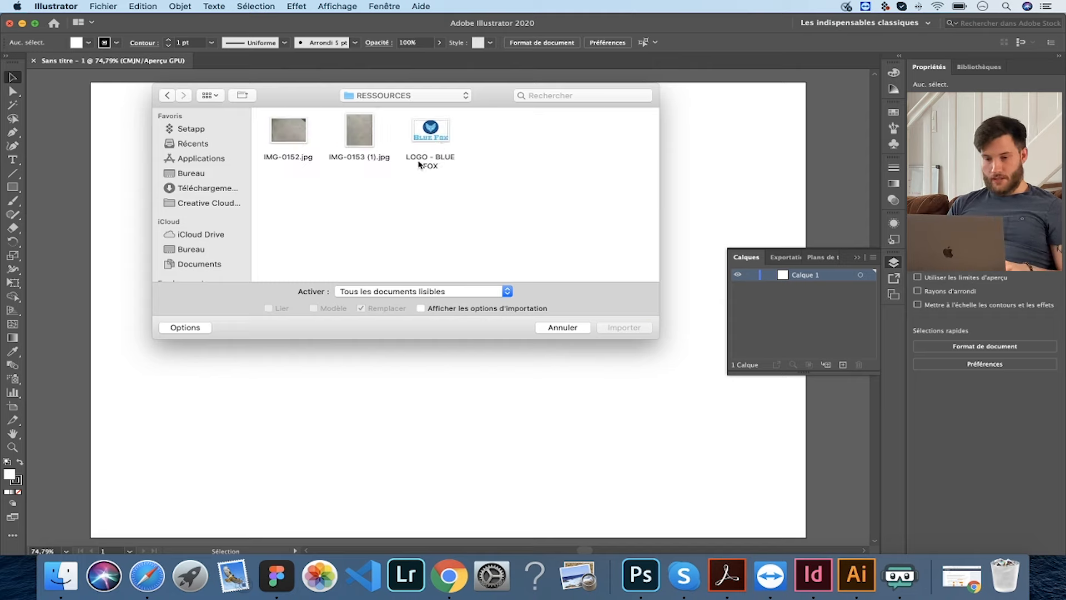
{"action": "left_click", "coordinate": [437, 133]}
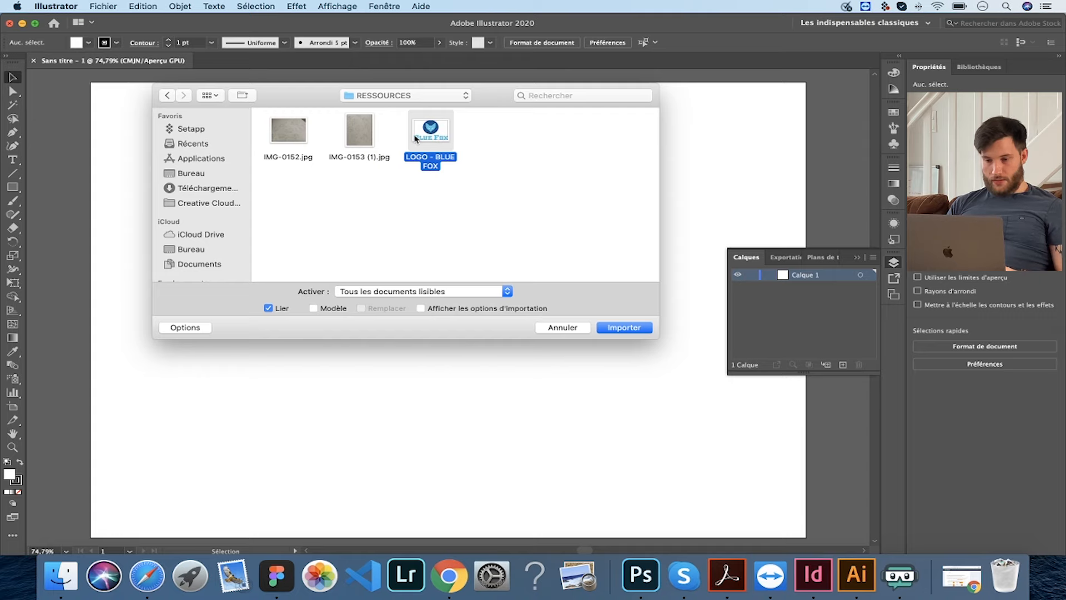
{"action": "left_click", "coordinate": [358, 132]}
{"action": "key", "text": "space"}
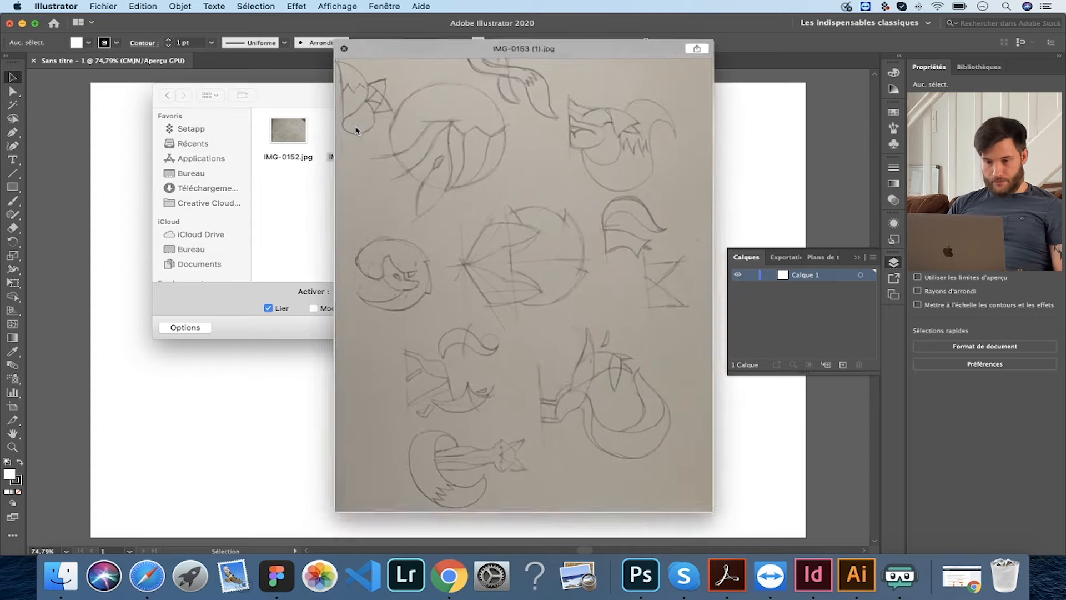
{"action": "key", "text": "space"}
{"action": "left_click", "coordinate": [280, 126]}
{"action": "key", "text": "space"}
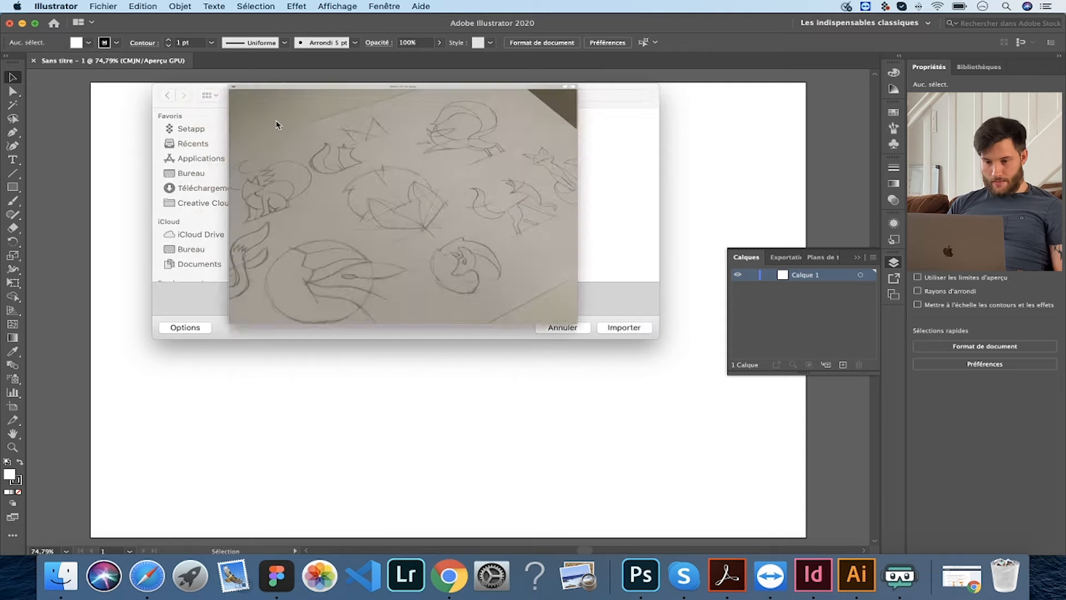
{"action": "key", "text": "space"}
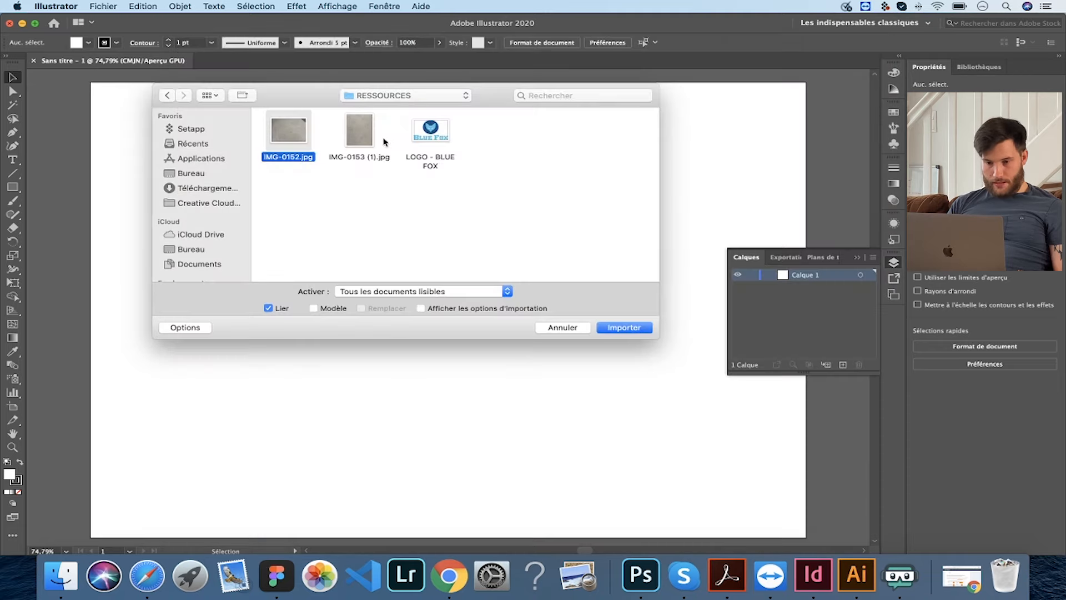
Step: Import the sketch photo IMG-0153 (1).jpg together with the LOGO - BLUE FOX file as linked files
{"action": "left_click", "coordinate": [367, 139]}
{"action": "key", "text": "space"}
{"action": "left_click_drag", "start_coordinate": [519, 222], "coordinate": [357, 136]}
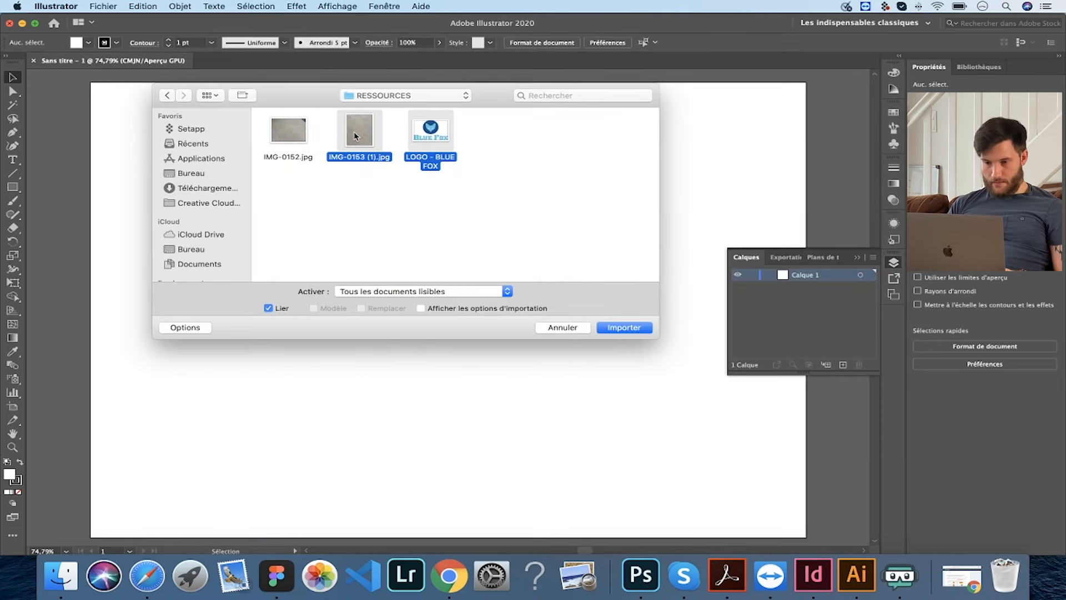
{"action": "left_click", "coordinate": [623, 327]}
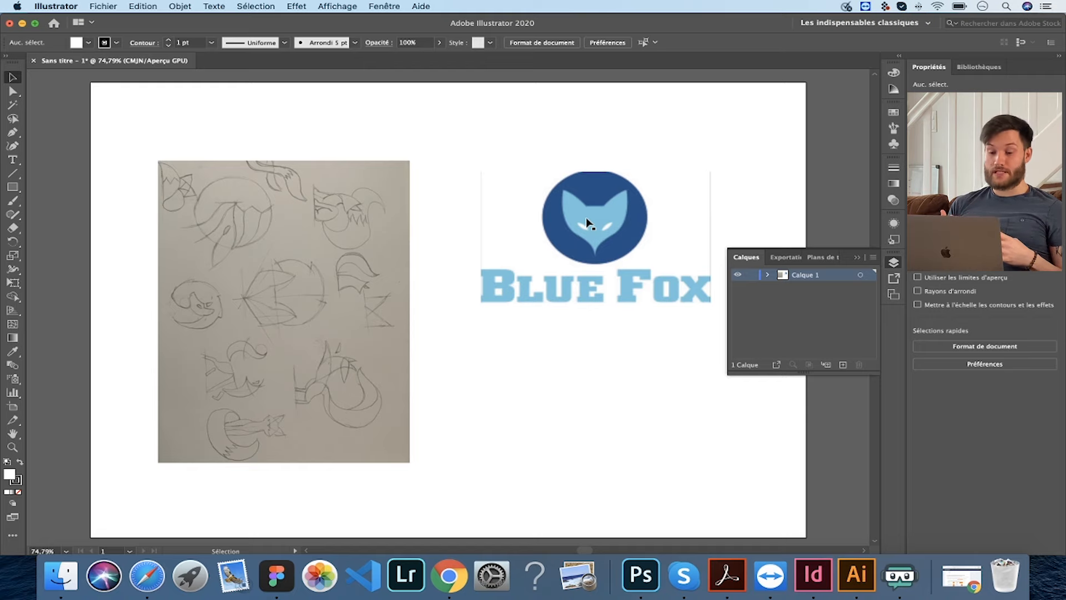
Step: Examine the pencil fox sketches on the placed photo beside the existing Blue Fox logo
{"action": "scroll", "coordinate": [586, 218], "scroll_direction": "right", "scroll_amount": 3}
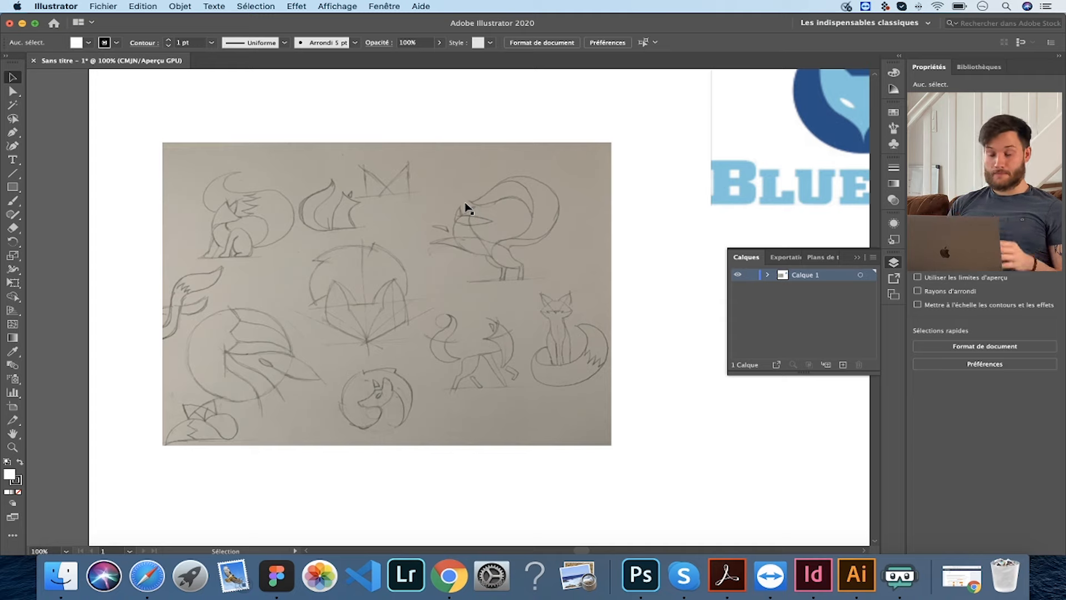
{"action": "scroll", "coordinate": [416, 218], "scroll_direction": "right", "scroll_amount": 3}
{"action": "scroll", "coordinate": [415, 218], "scroll_direction": "down", "scroll_amount": 1}
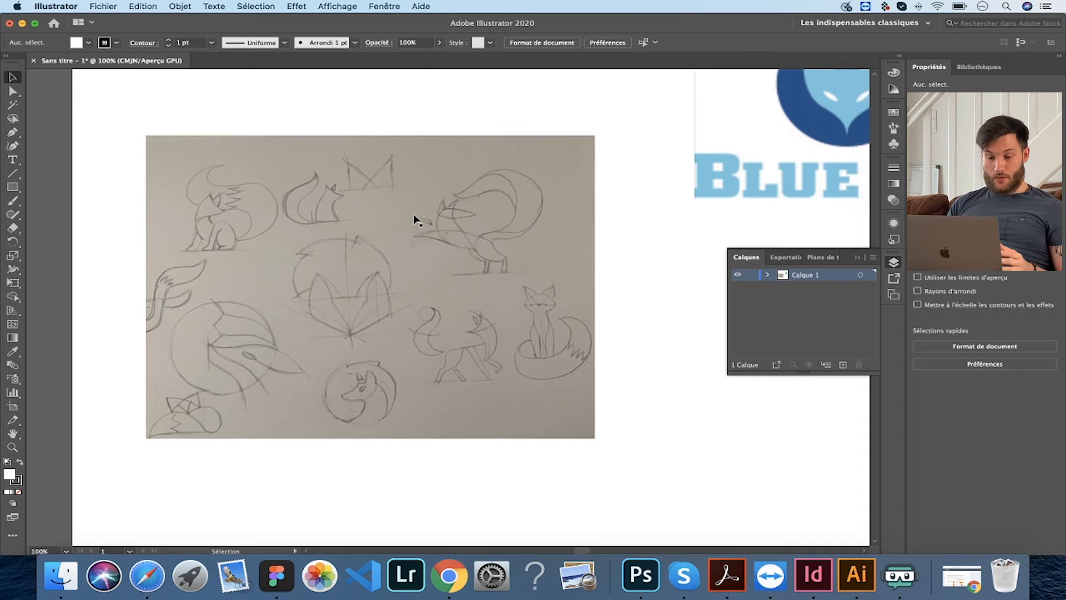
{"action": "scroll", "coordinate": [416, 218], "scroll_direction": "right", "scroll_amount": 5}
{"action": "scroll", "coordinate": [415, 218], "scroll_direction": "up", "scroll_amount": 4}
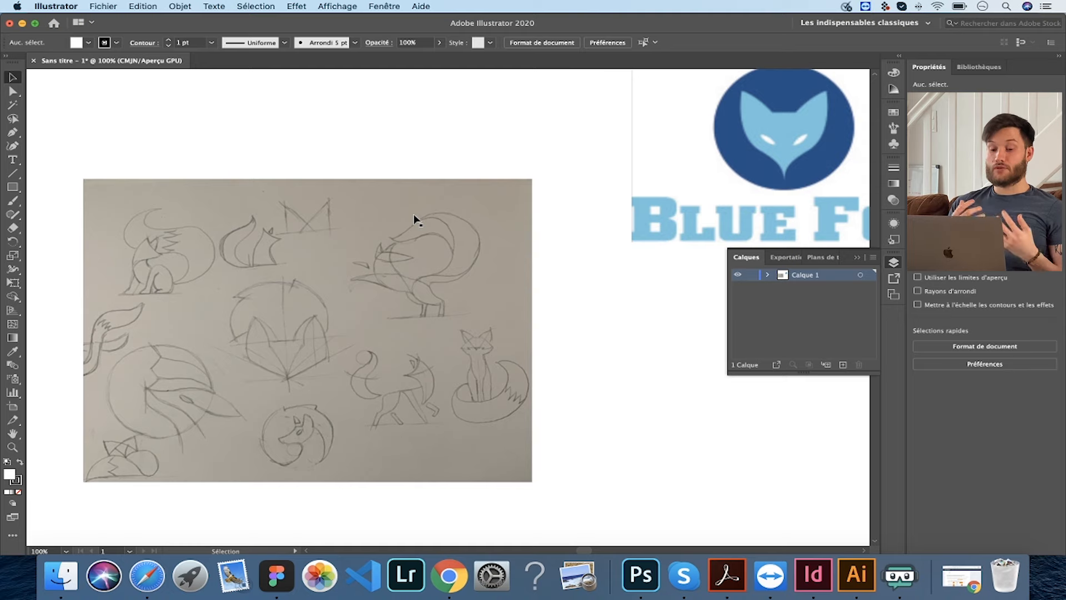
{"action": "scroll", "coordinate": [414, 218], "scroll_direction": "left", "scroll_amount": 2}
{"action": "scroll", "coordinate": [415, 218], "scroll_direction": "down", "scroll_amount": 2}
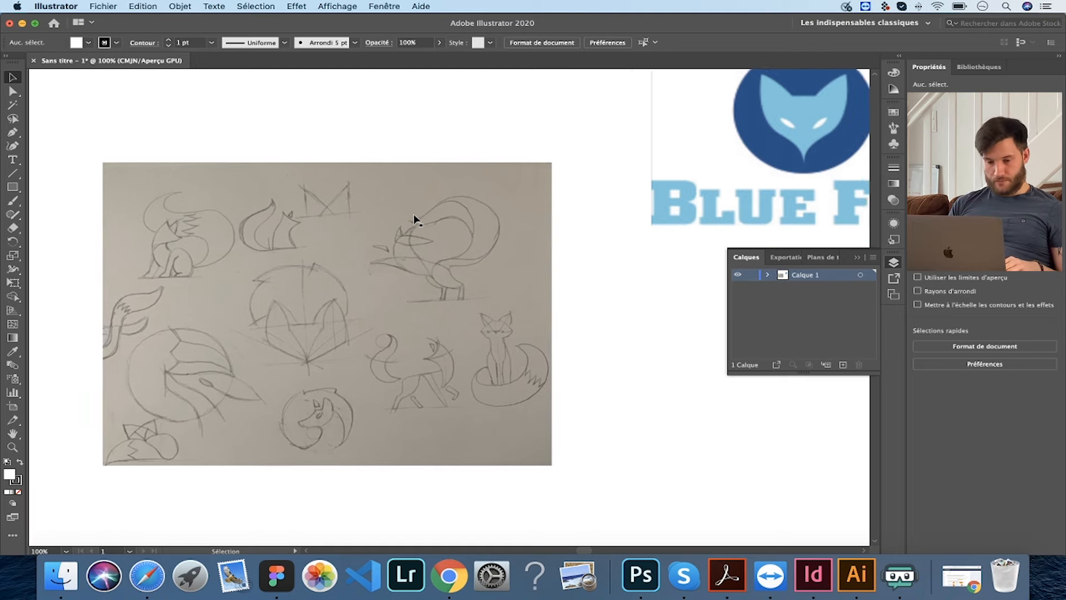
{"action": "scroll", "coordinate": [366, 263], "scroll_direction": "down", "scroll_amount": 2}
{"action": "scroll", "coordinate": [366, 264], "scroll_direction": "left", "scroll_amount": 1}
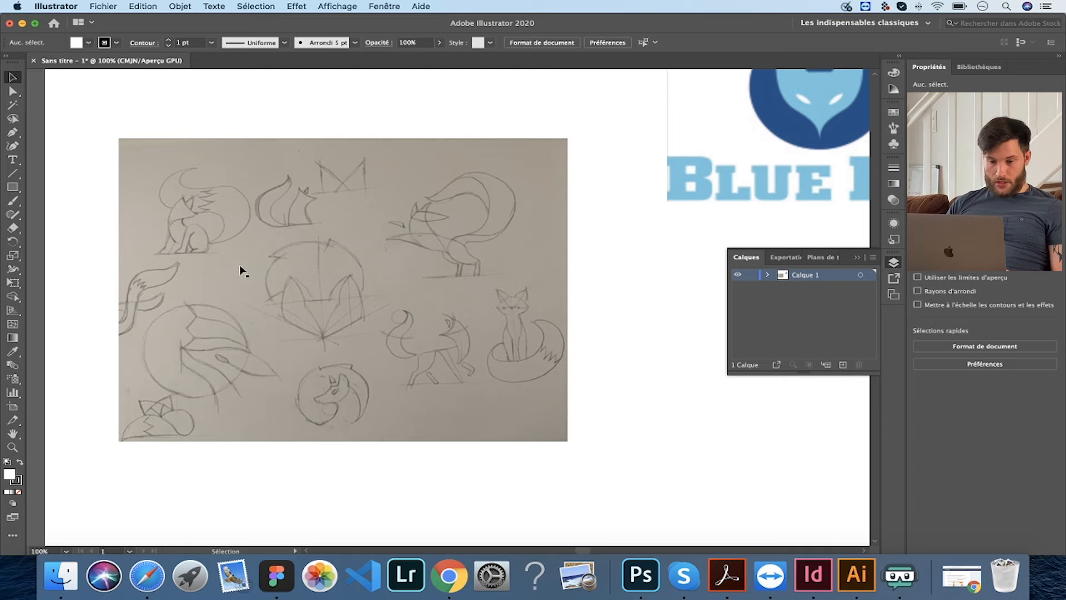
{"action": "scroll", "coordinate": [345, 245], "scroll_direction": "right", "scroll_amount": 3}
{"action": "scroll", "coordinate": [344, 245], "scroll_direction": "up", "scroll_amount": 1}
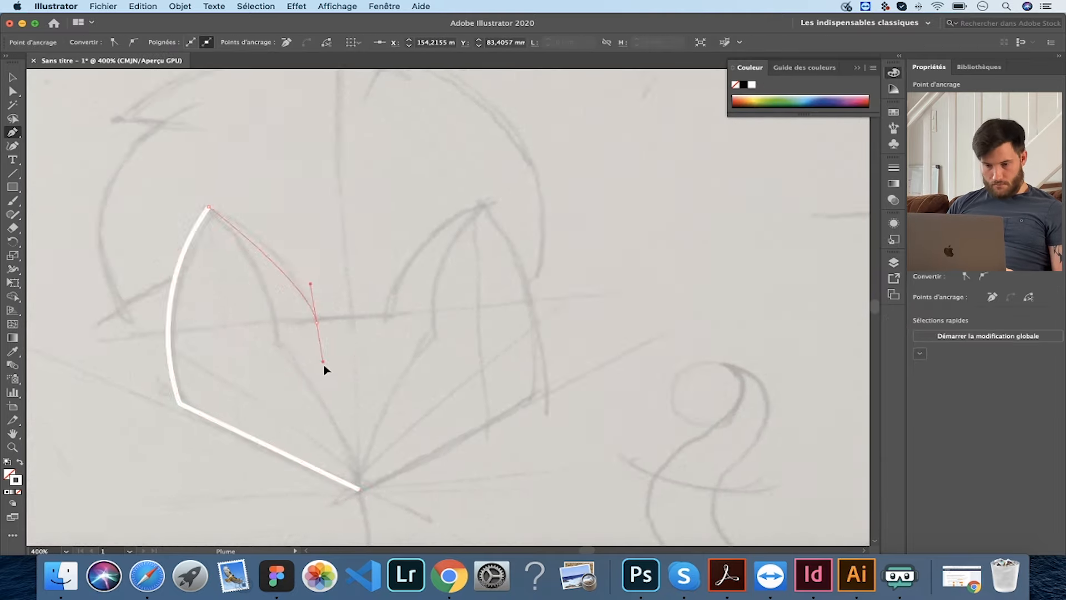
Step: Finish tracing the left half of the fox head with the Pen tool and give it a black fill without stroke
{"action": "left_click", "coordinate": [354, 211]}
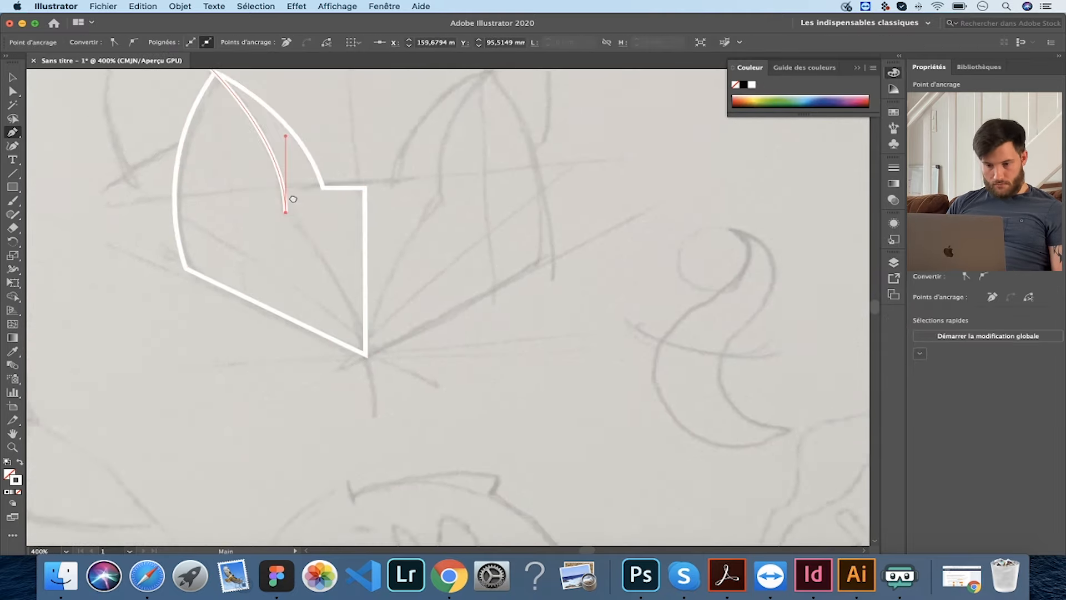
{"action": "key", "text": "a"}
{"action": "left_click", "coordinate": [375, 231]}
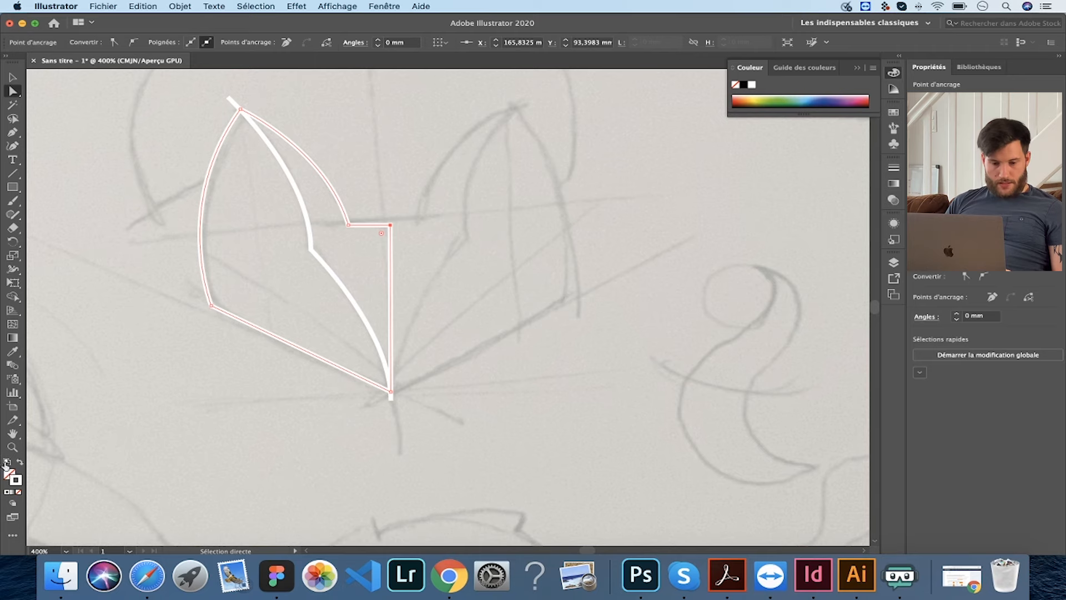
{"action": "left_click", "coordinate": [7, 462]}
{"action": "left_click", "coordinate": [19, 461]}
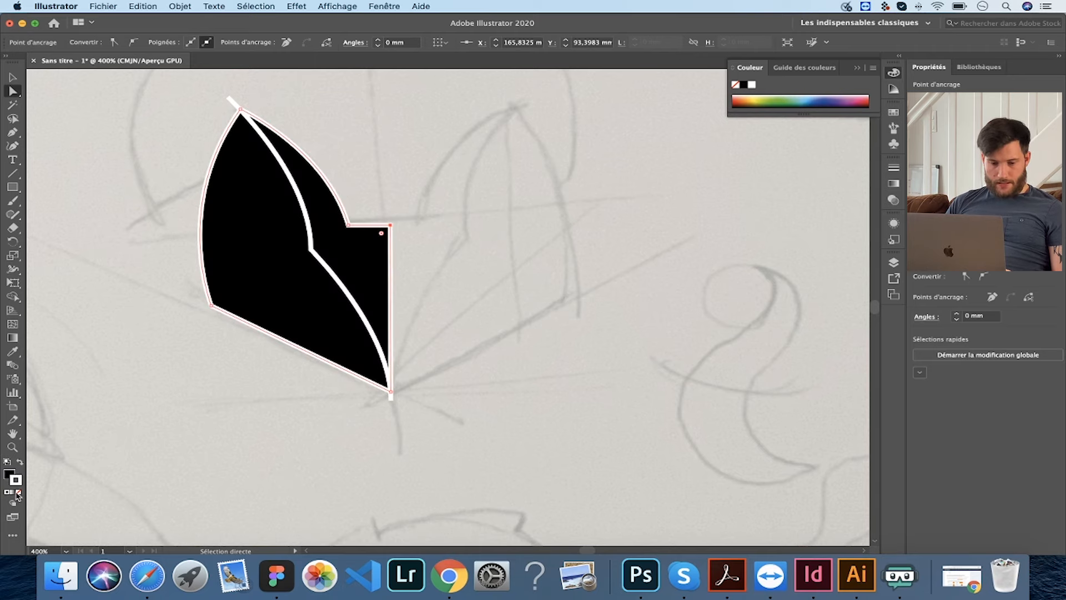
{"action": "left_click", "coordinate": [19, 492]}
{"action": "scroll", "coordinate": [255, 357], "scroll_direction": "up", "scroll_amount": 5}
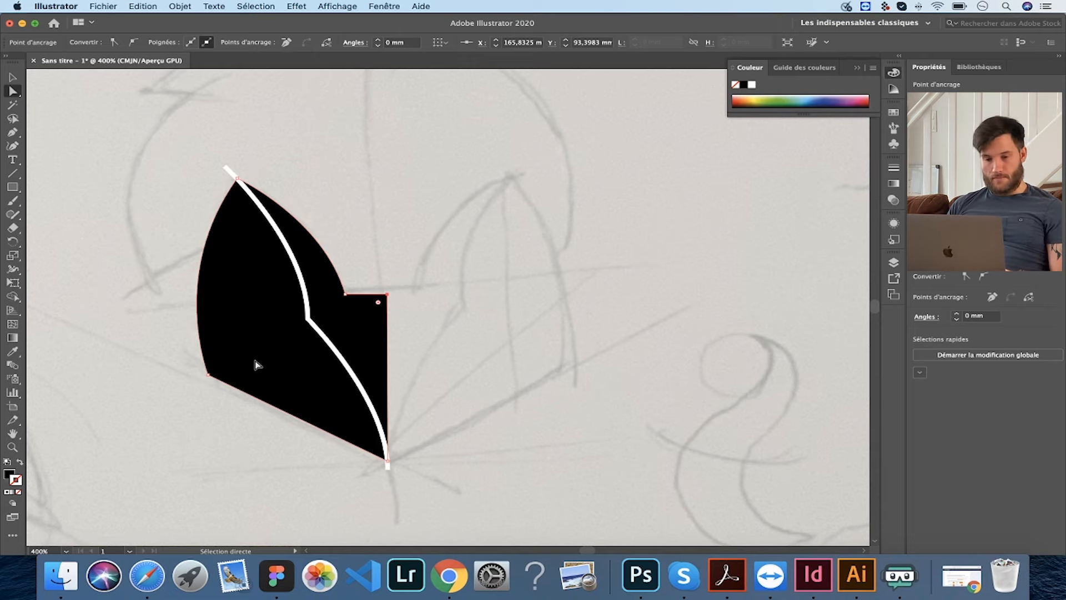
Step: Examine in outline view how the anchor points and vertical centre edges of the traced head shapes line up
{"action": "left_click", "coordinate": [8, 79]}
{"action": "left_click_drag", "start_coordinate": [101, 137], "coordinate": [312, 304]}
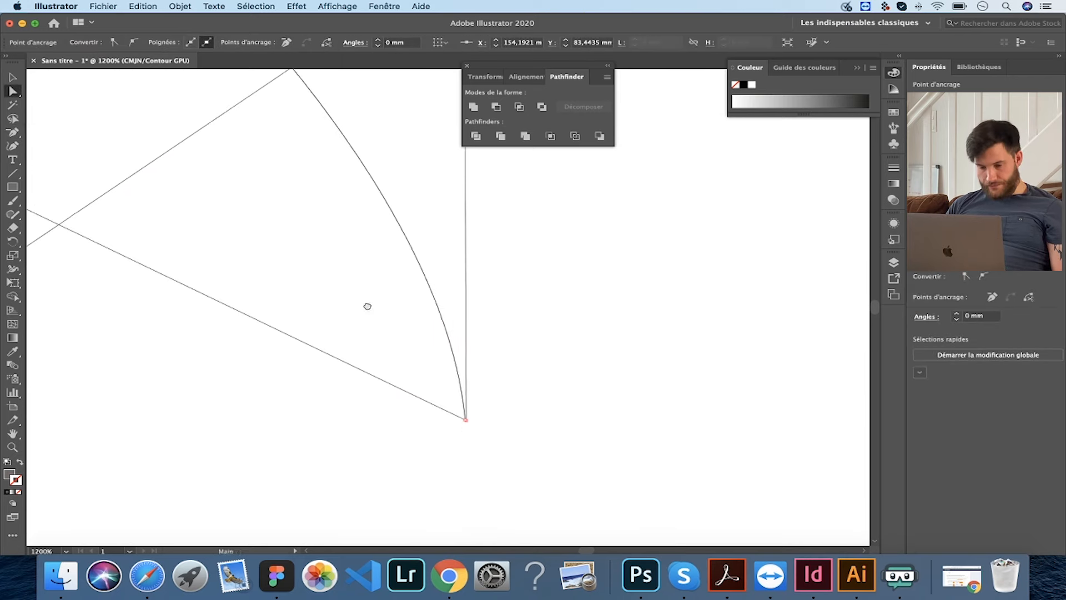
{"action": "left_click", "coordinate": [448, 399]}
{"action": "key", "text": "super+plus"}
{"action": "key", "text": "super+plus"}
{"action": "left_click_drag", "start_coordinate": [407, 364], "coordinate": [168, 193]}
{"action": "left_click_drag", "start_coordinate": [477, 408], "coordinate": [270, 184]}
{"action": "scroll", "coordinate": [271, 184], "scroll_direction": "down", "scroll_amount": 10}
{"action": "scroll", "coordinate": [270, 184], "scroll_direction": "right", "scroll_amount": 10}
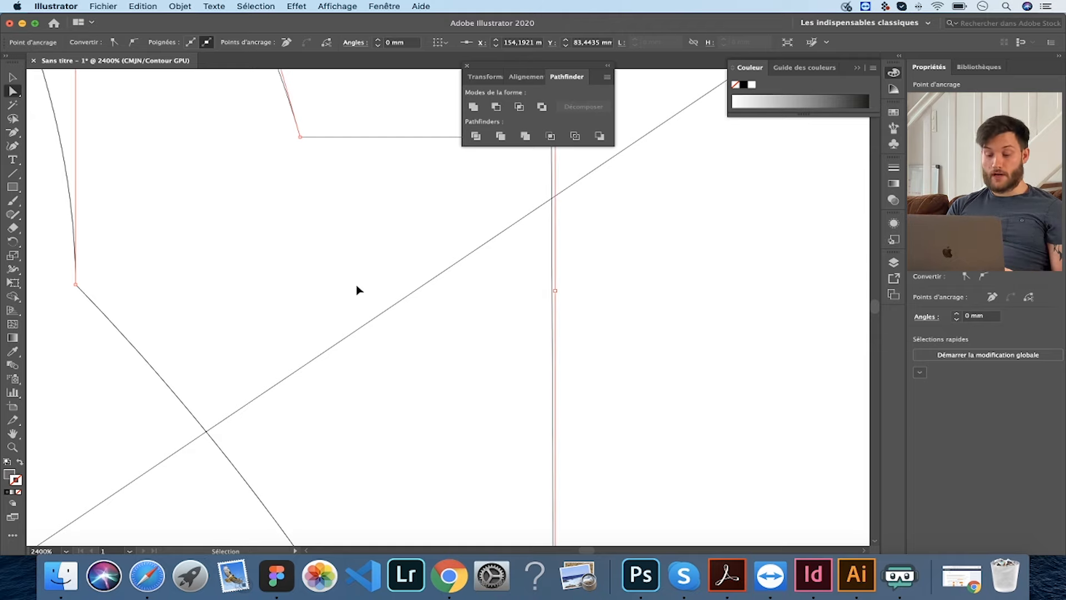
{"action": "key", "text": "super+y"}
{"action": "key", "text": "super+y"}
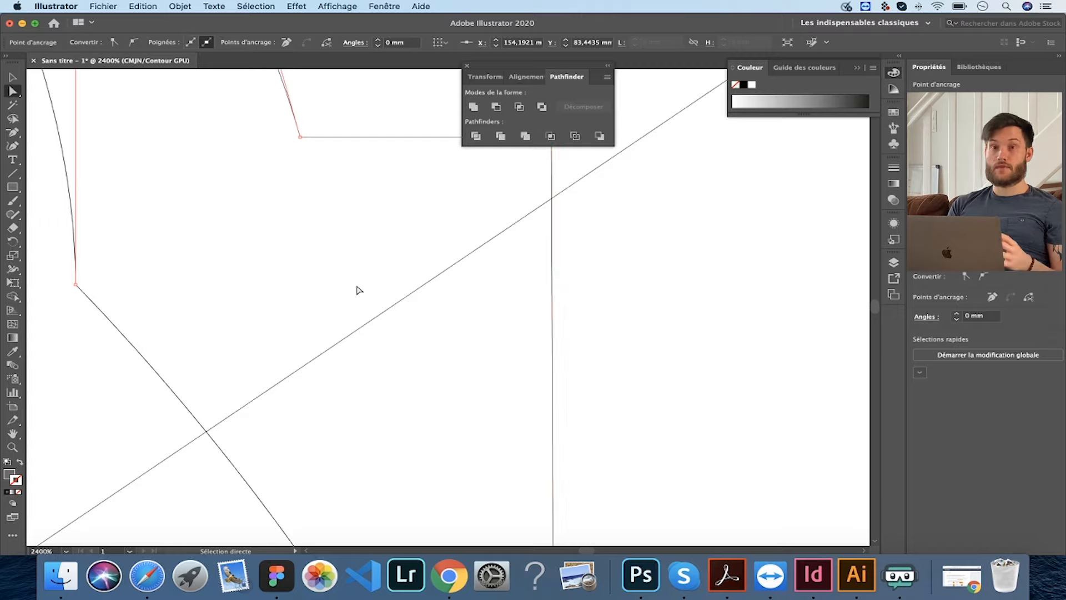
{"action": "left_click_drag", "start_coordinate": [408, 417], "coordinate": [386, 281]}
{"action": "left_click_drag", "start_coordinate": [443, 411], "coordinate": [422, 182]}
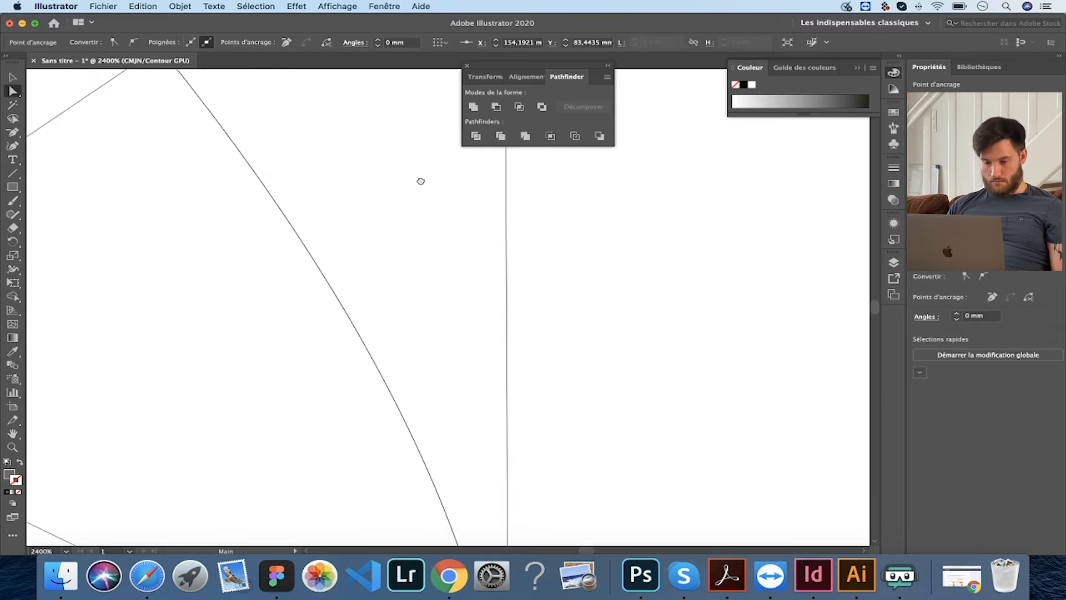
{"action": "key", "text": "super+minus"}
{"action": "key", "text": "super+minus"}
{"action": "key", "text": "super+minus"}
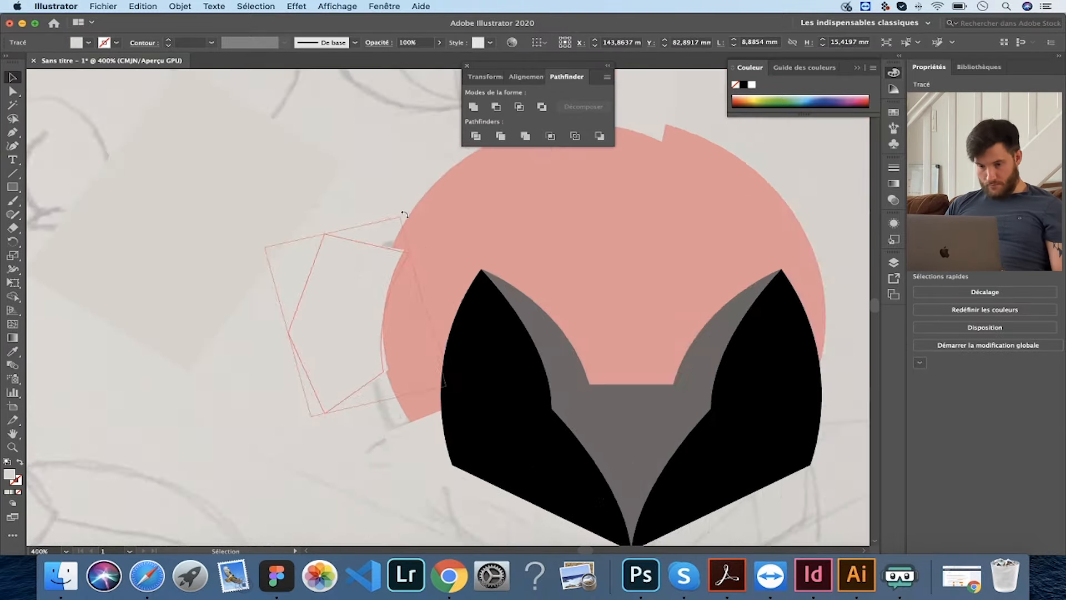
Step: Finish editing the Blue Fox text and browse the font list for a typeface
{"action": "right_click", "coordinate": [503, 329]}
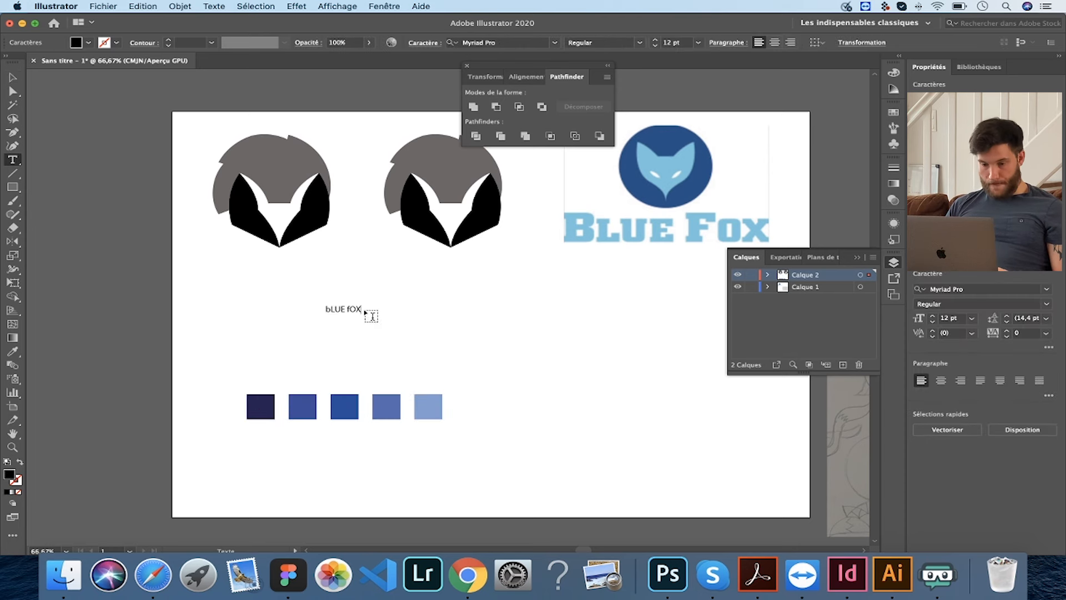
{"action": "key", "text": "Escape"}
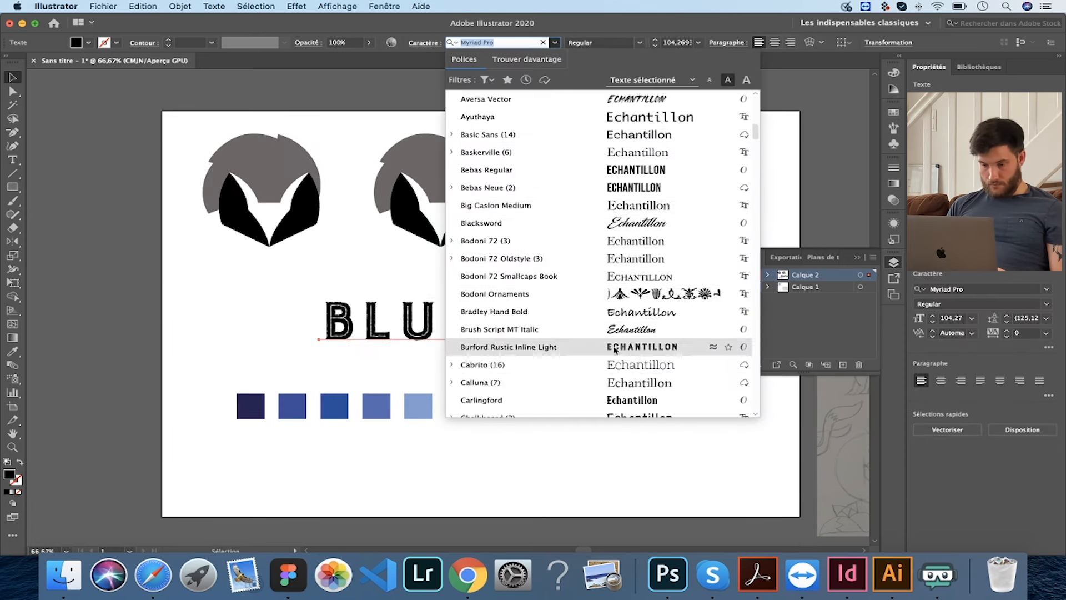
{"action": "scroll", "coordinate": [619, 411], "scroll_direction": "down", "scroll_amount": 5}
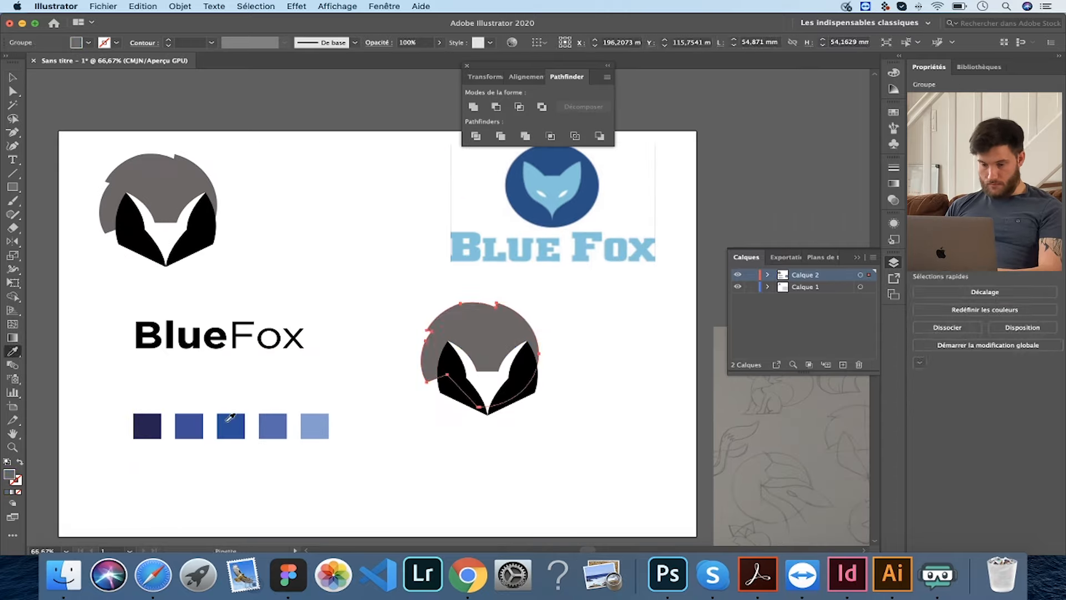
Step: Colour the round tail shape and the BlueFox lettering of the new logo from the blue swatches
{"action": "left_click", "coordinate": [231, 416]}
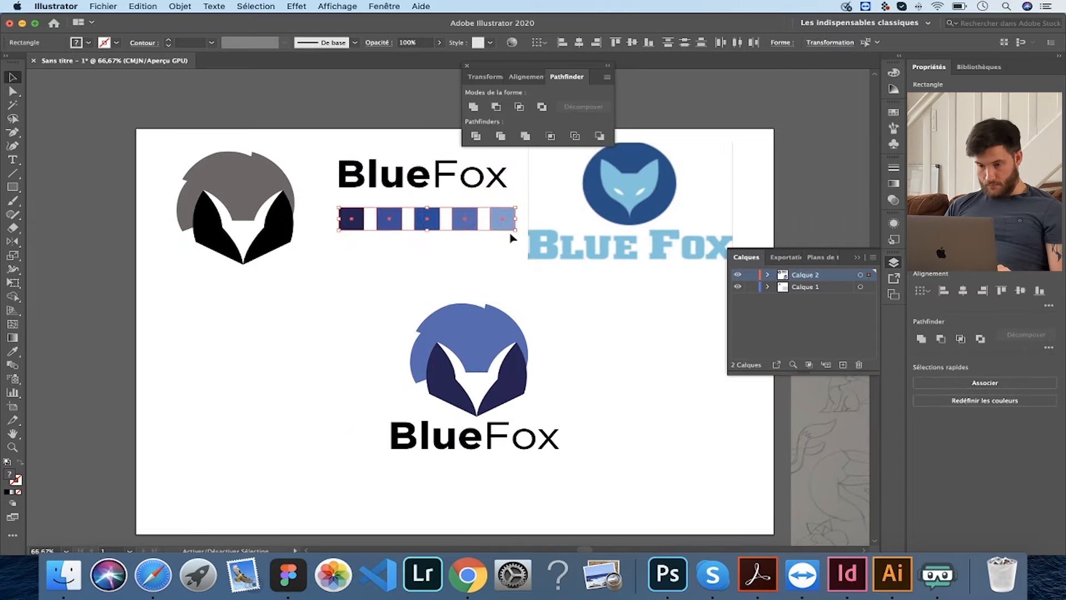
{"action": "right_click", "coordinate": [440, 353]}
{"action": "left_click_drag", "start_coordinate": [542, 438], "coordinate": [357, 396]}
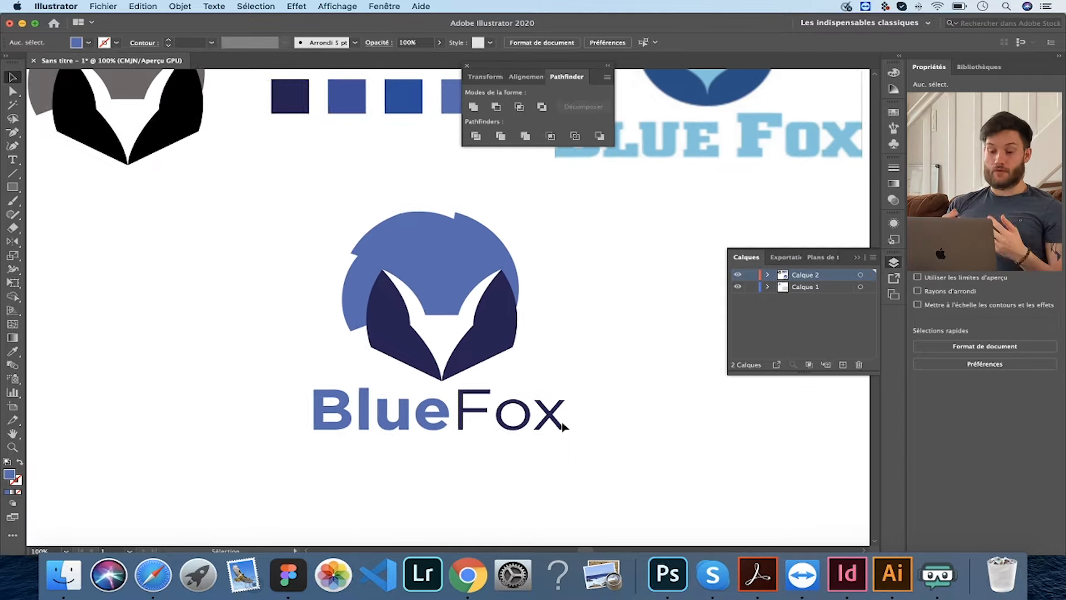
{"action": "left_click_drag", "start_coordinate": [284, 318], "coordinate": [475, 318]}
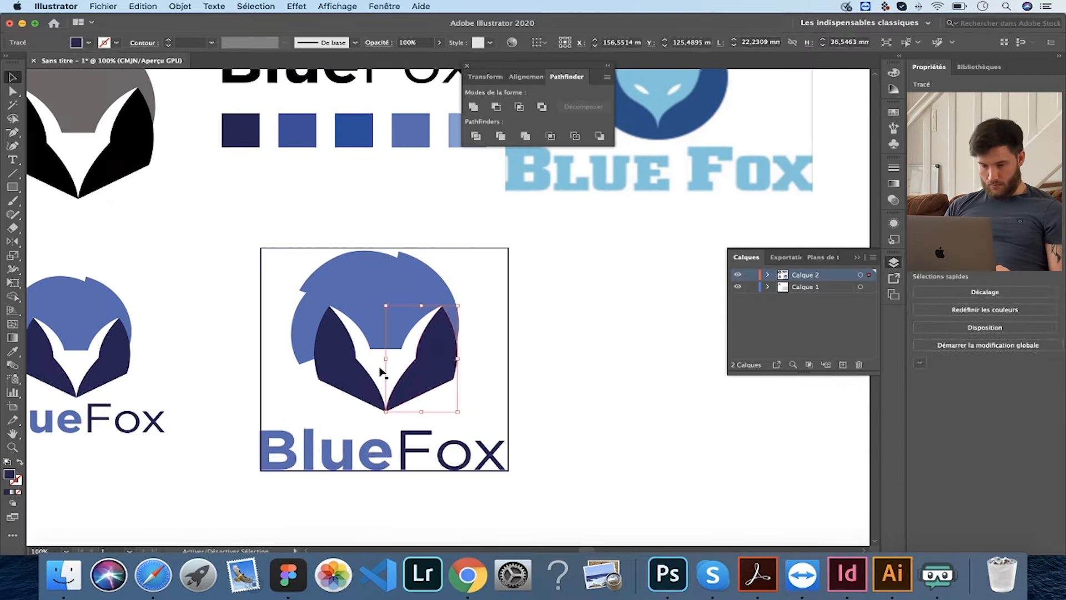
{"action": "left_click_drag", "start_coordinate": [340, 248], "coordinate": [479, 268]}
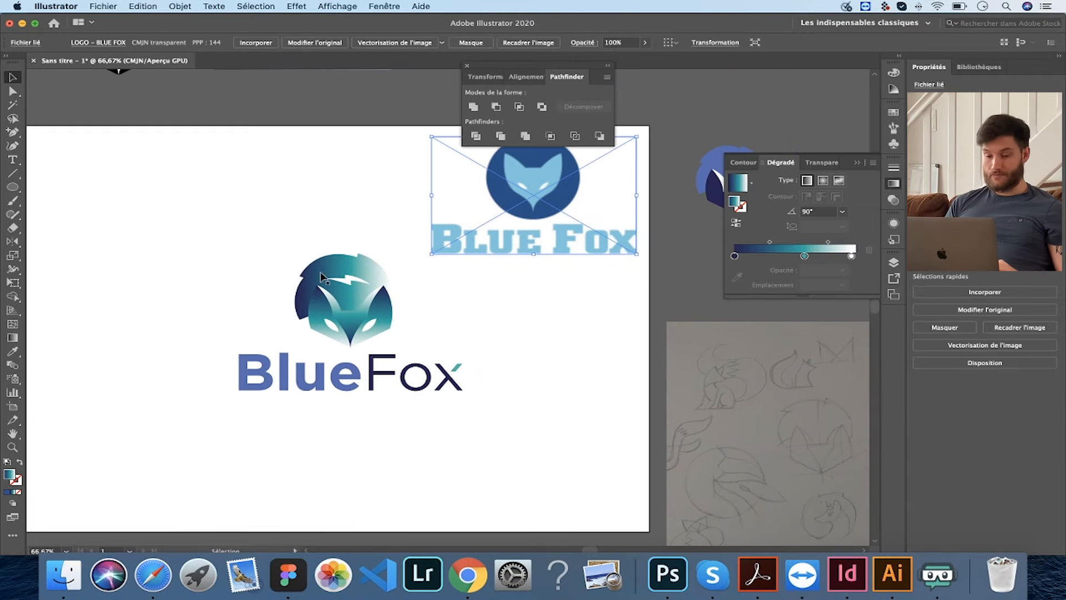
Step: Select the whole gradient BlueFox logo and open Recolor Artwork with the editable colour wheel
{"action": "left_click_drag", "start_coordinate": [303, 273], "coordinate": [283, 286]}
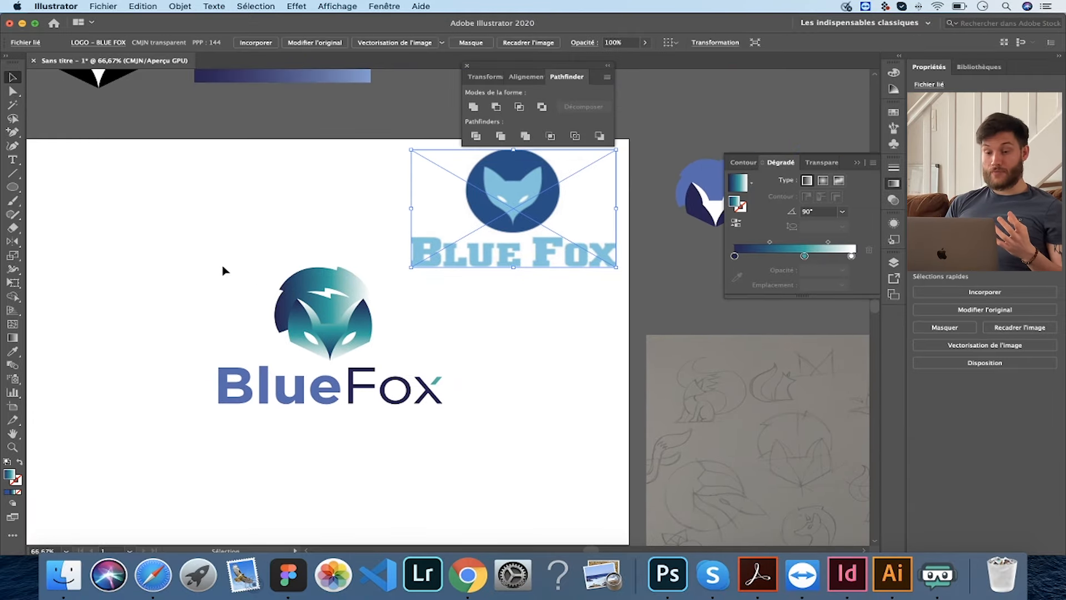
{"action": "scroll", "coordinate": [230, 273], "scroll_direction": "down", "scroll_amount": 2}
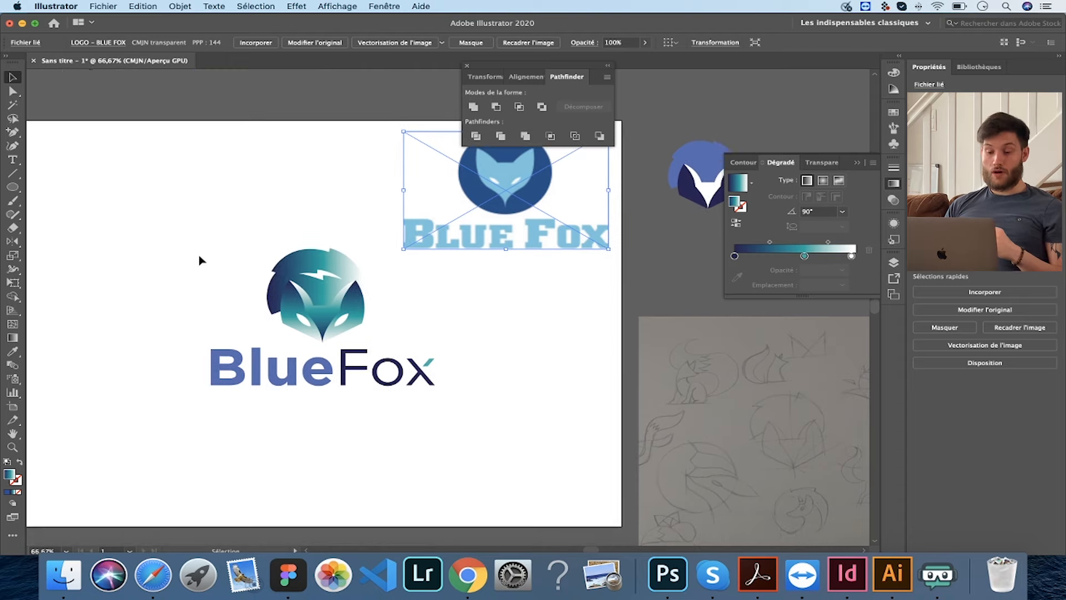
{"action": "left_click_drag", "start_coordinate": [198, 316], "coordinate": [157, 281]}
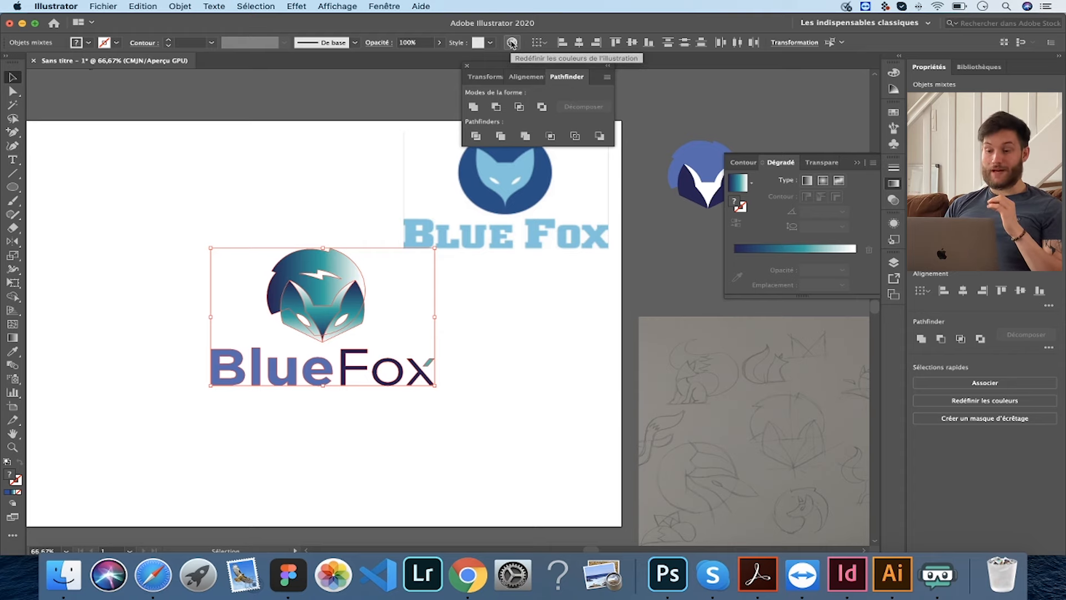
{"action": "left_click", "coordinate": [512, 43]}
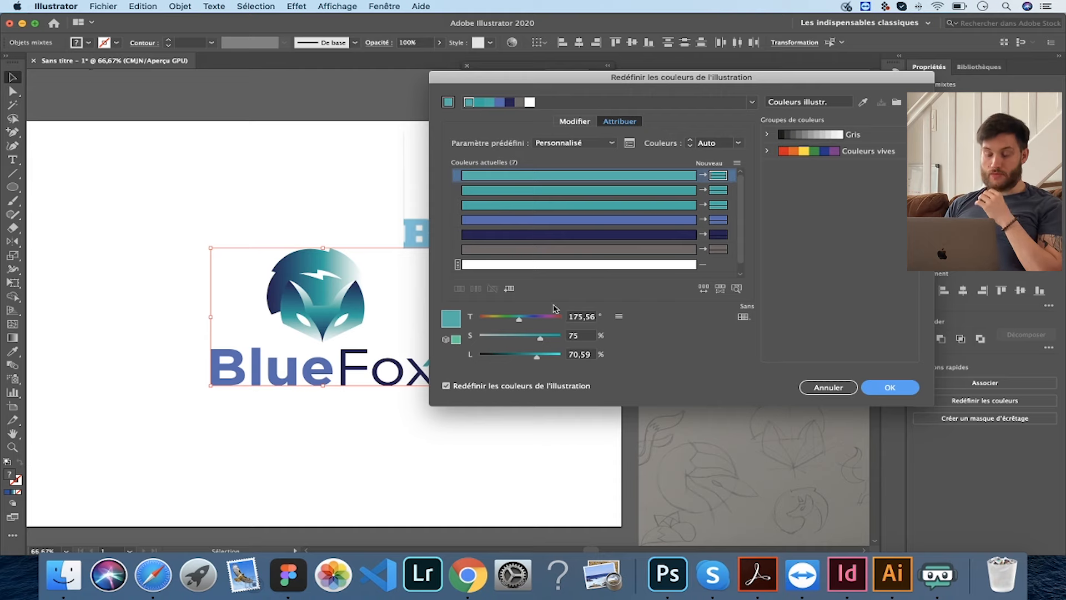
{"action": "left_click", "coordinate": [572, 124]}
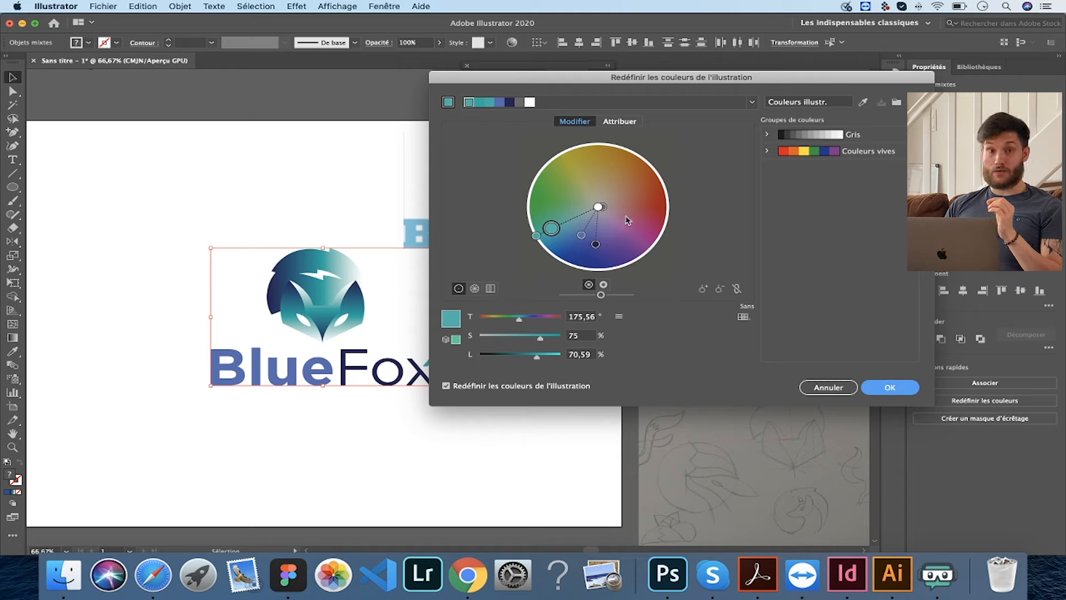
Step: Shift the logo's selected teal to purple with hue 287.83°, saturation 73.33% and brightness 70.59%
{"action": "left_click_drag", "start_coordinate": [557, 226], "coordinate": [632, 245]}
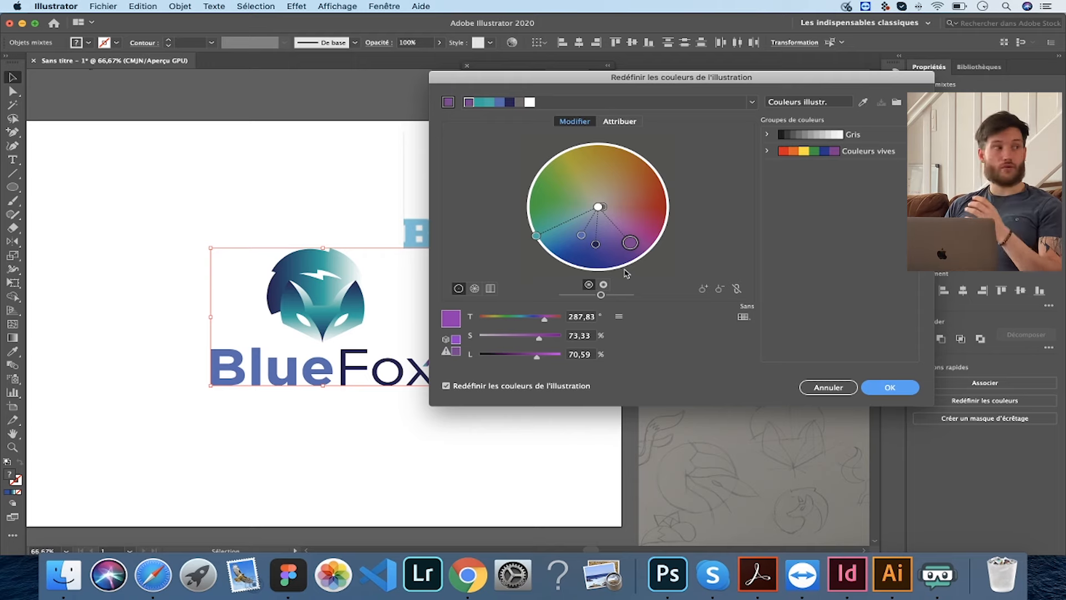
{"action": "double_click", "coordinate": [631, 243]}
{"action": "key", "text": "Escape"}
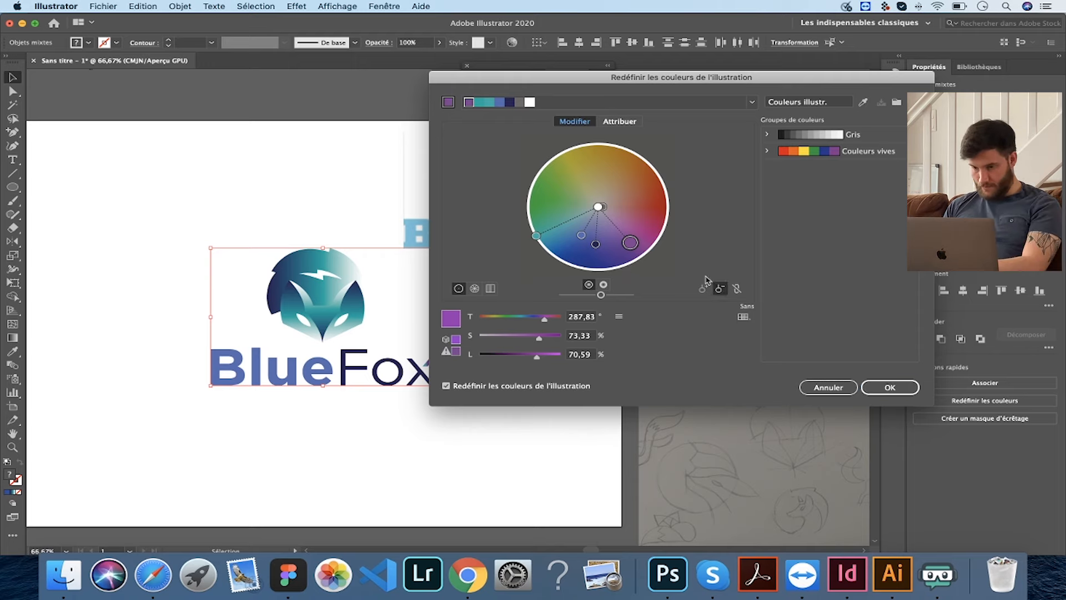
Step: Move the logo's blue handle on the colour wheel toward teal
{"action": "left_click", "coordinate": [603, 207]}
{"action": "left_click", "coordinate": [630, 235]}
{"action": "left_click_drag", "start_coordinate": [584, 232], "coordinate": [550, 232]}
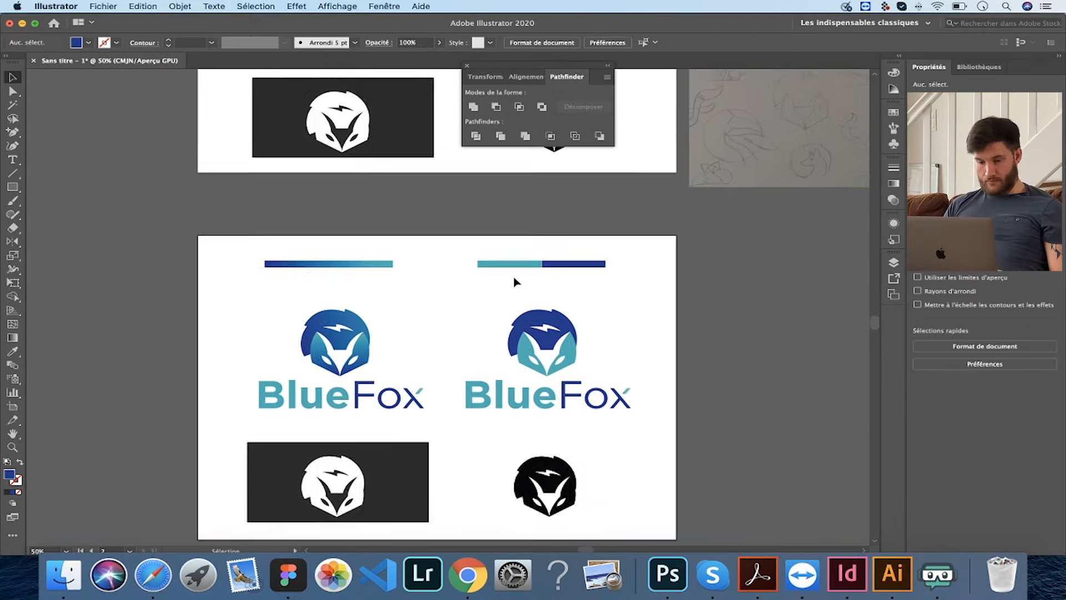
{"action": "left_click_drag", "start_coordinate": [514, 297], "coordinate": [509, 288]}
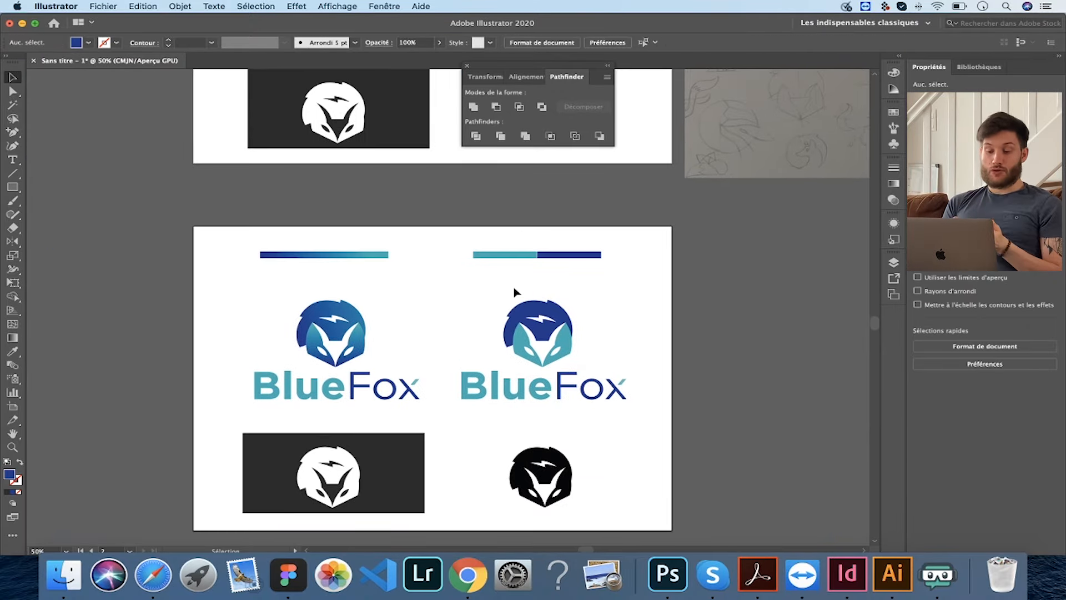